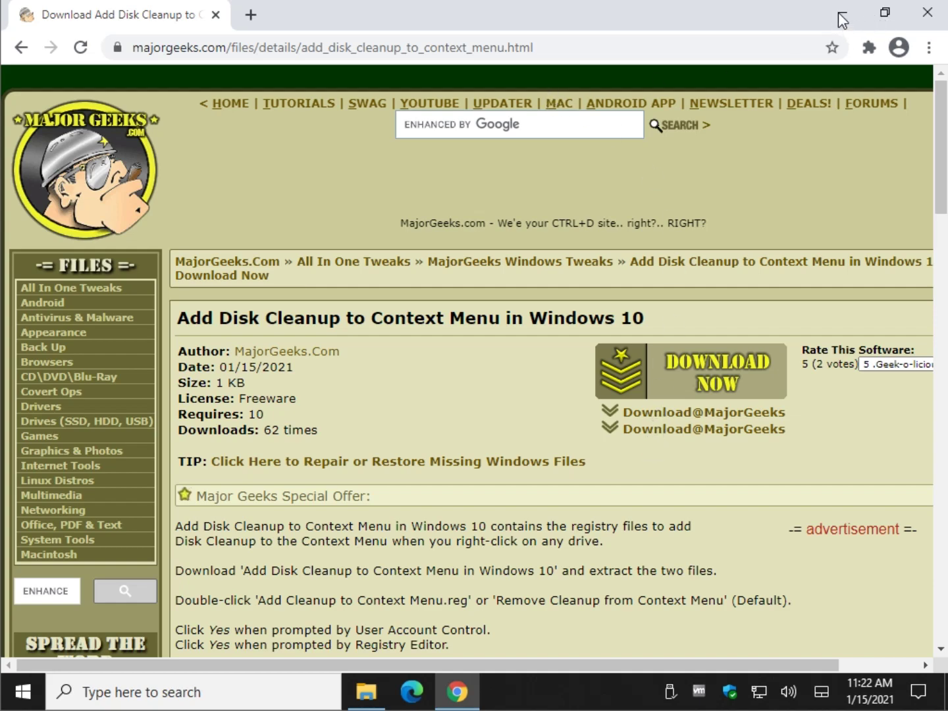
Minimize Chrome and run Add Cleanup to Context Menu.reg, declining the first permission prompt.
{"action": "left_click", "coordinate": [842, 13]}
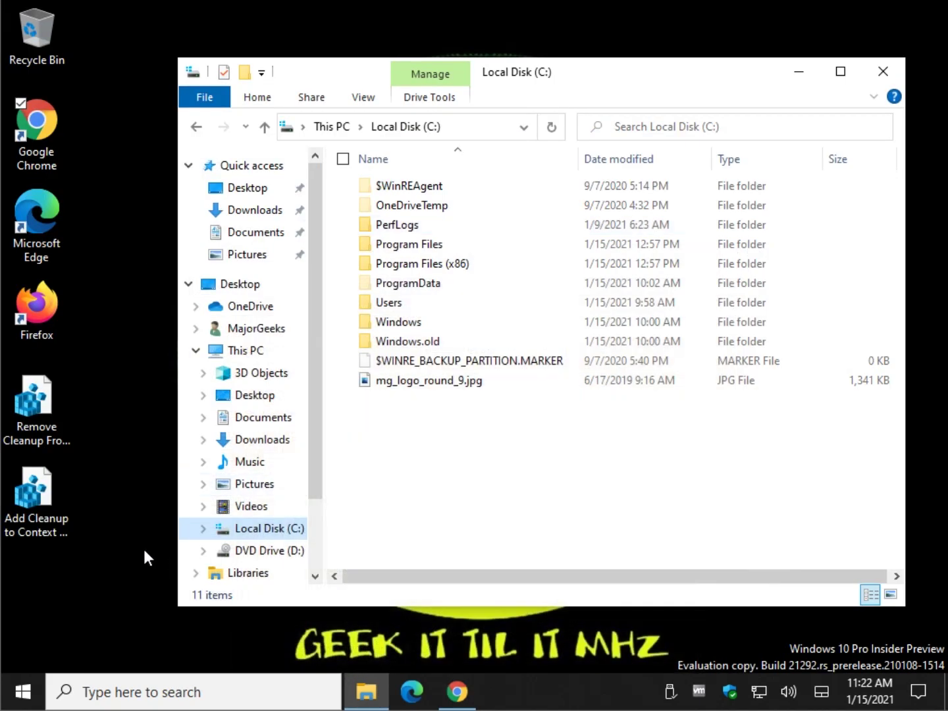
{"action": "left_click", "coordinate": [40, 405]}
{"action": "left_click", "coordinate": [43, 492], "text": "ctrl"}
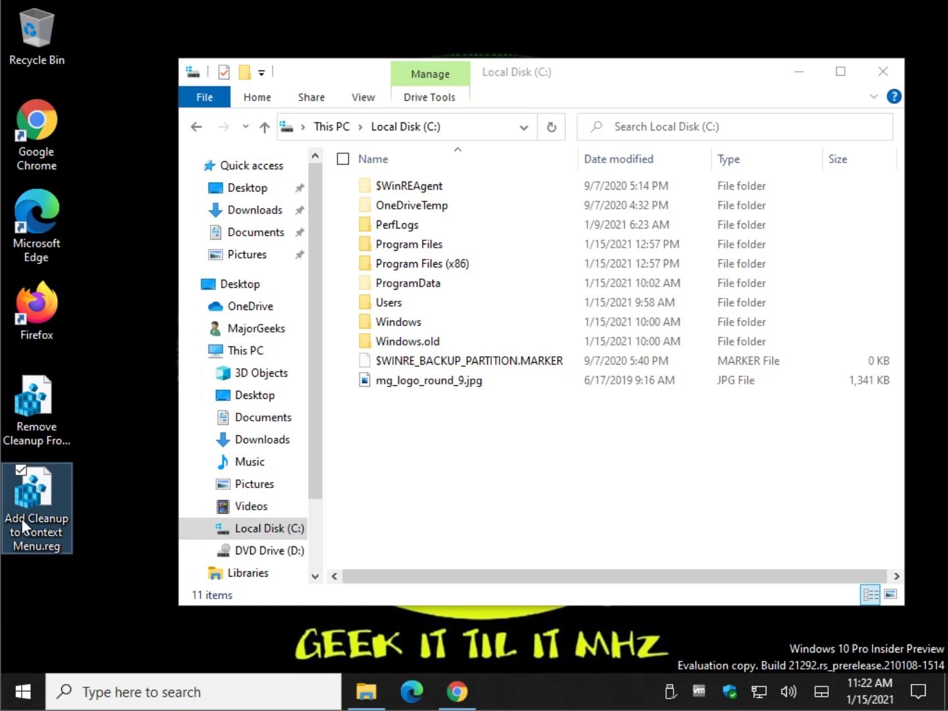
{"action": "left_click", "coordinate": [40, 415]}
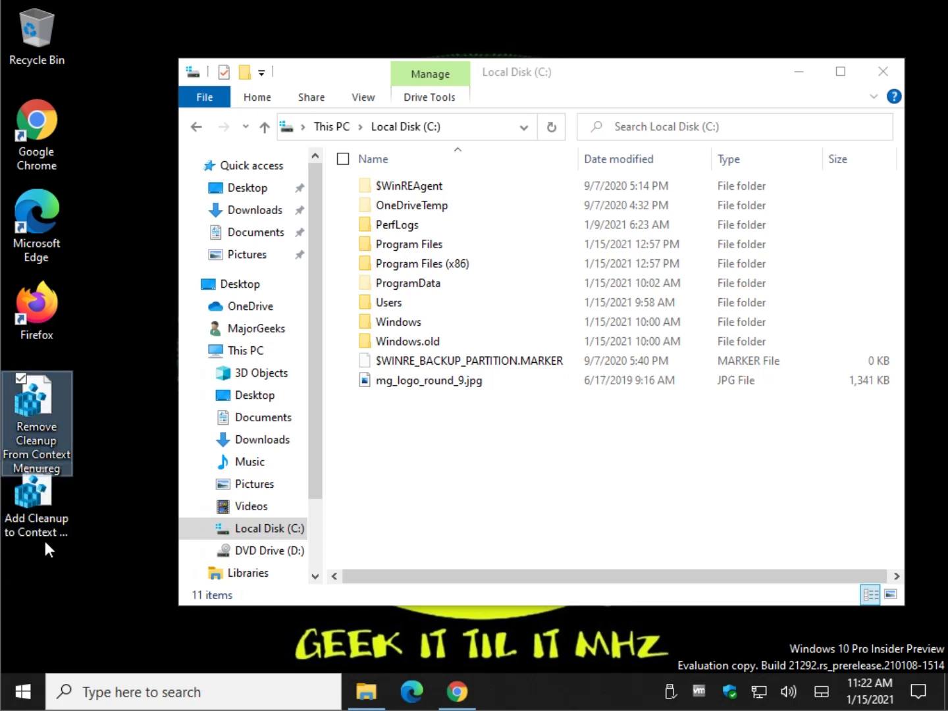
{"action": "left_click", "coordinate": [43, 497]}
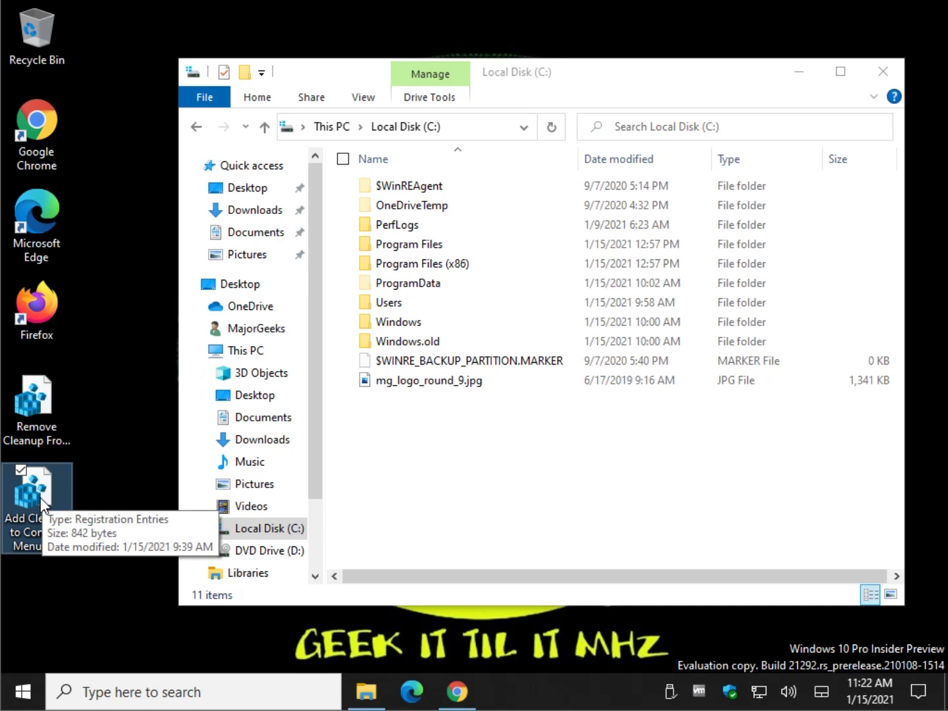
{"action": "double_click", "coordinate": [39, 497]}
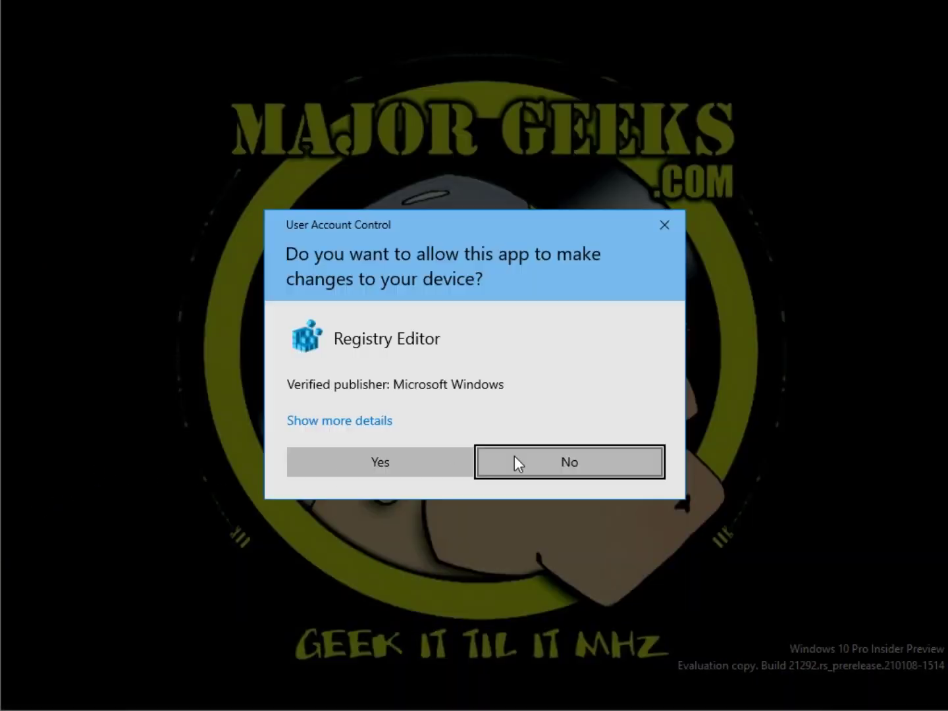
{"action": "left_click", "coordinate": [513, 455]}
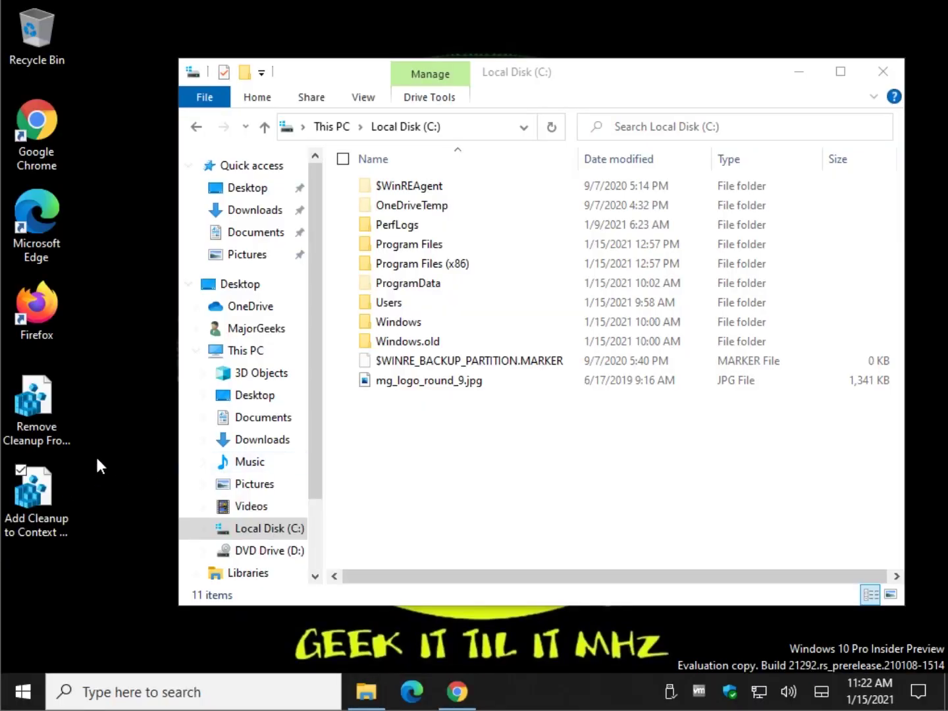
Merge Add Cleanup to Context Menu.reg and show Cleanup in Local Disk (C:)'s context menu.
{"action": "left_click", "coordinate": [36, 503]}
{"action": "double_click", "coordinate": [37, 503]}
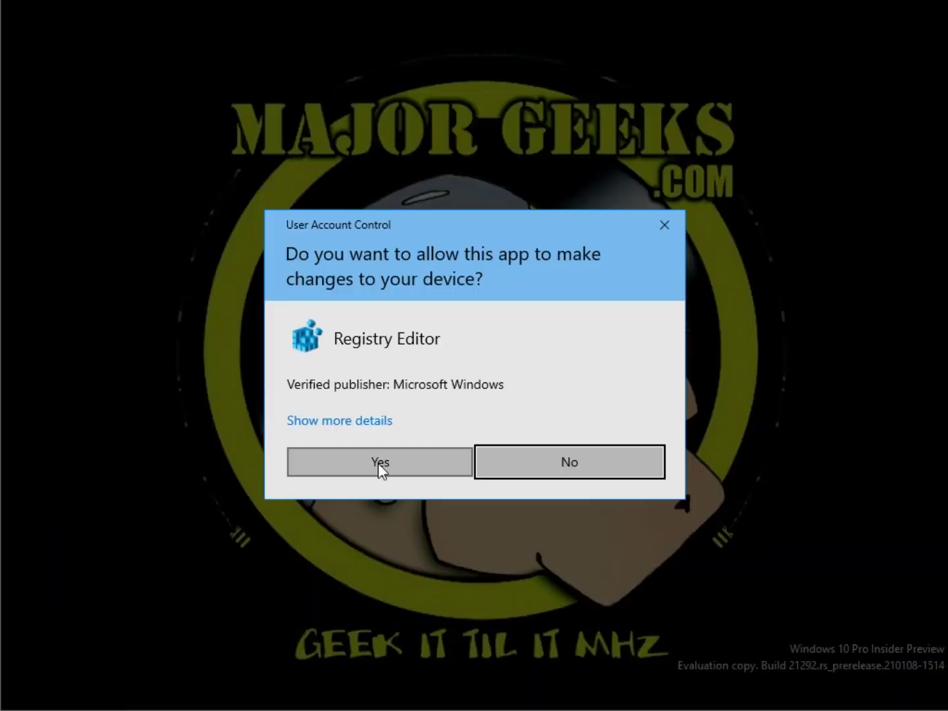
{"action": "left_click", "coordinate": [382, 462]}
{"action": "left_click", "coordinate": [613, 373]}
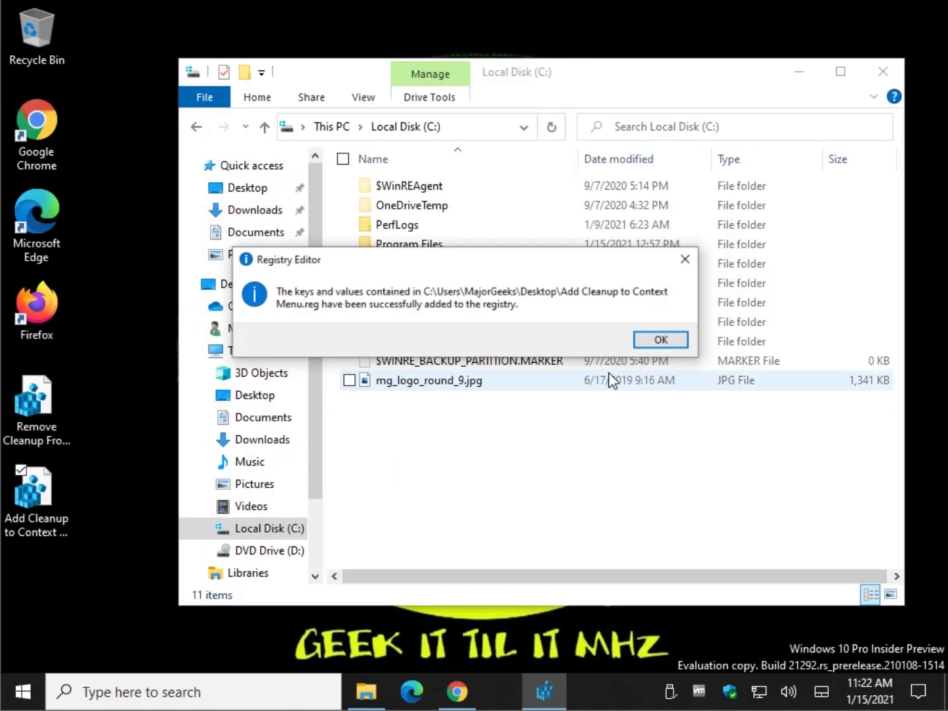
{"action": "left_click", "coordinate": [682, 345]}
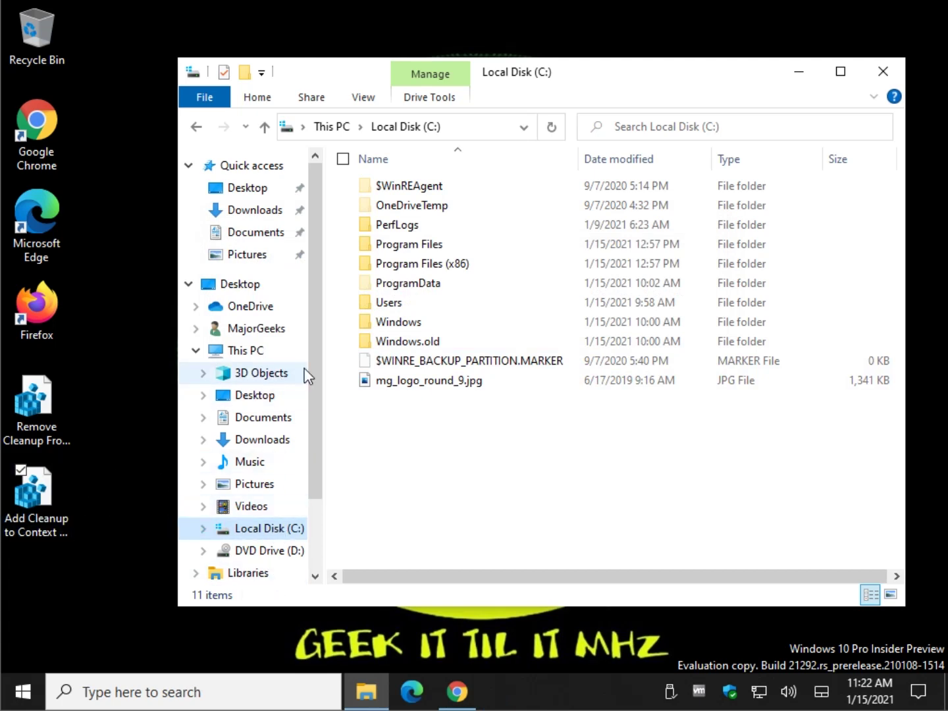
{"action": "scroll", "coordinate": [311, 414], "scroll_direction": "down", "scroll_amount": 3}
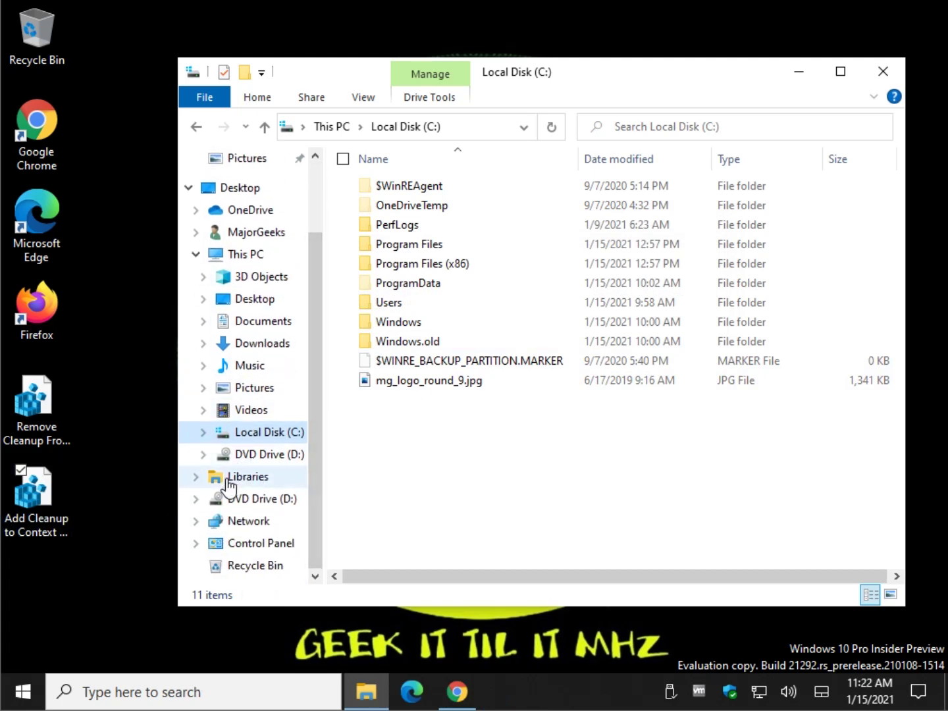
{"action": "right_click", "coordinate": [256, 435]}
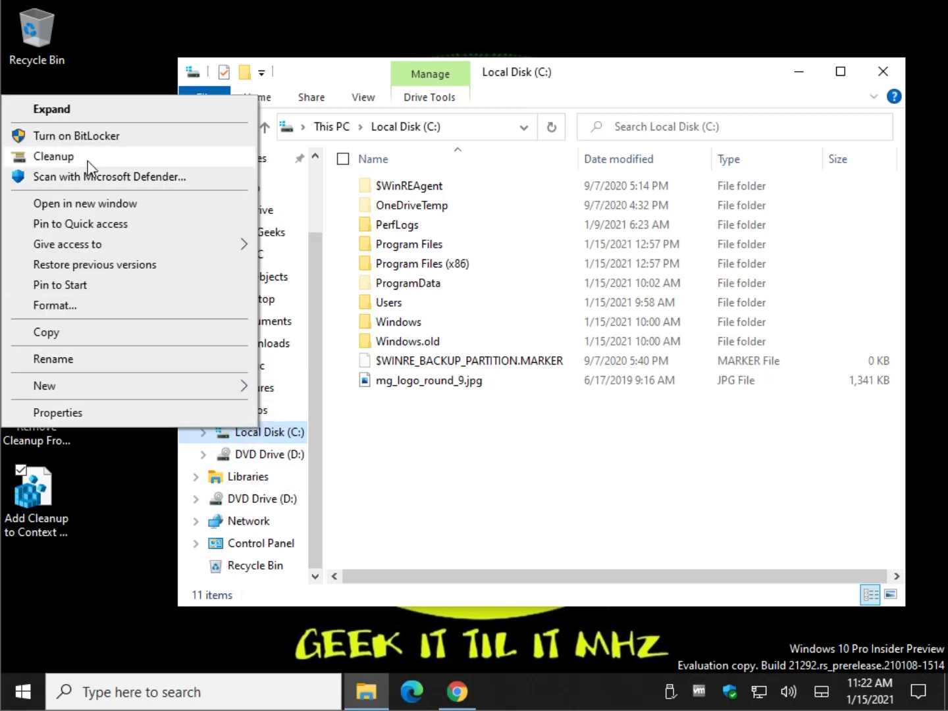
Open Disk Cleanup for C:, tick DirectX Shader Cache and Temporary files, then cancel.
{"action": "left_click", "coordinate": [53, 156]}
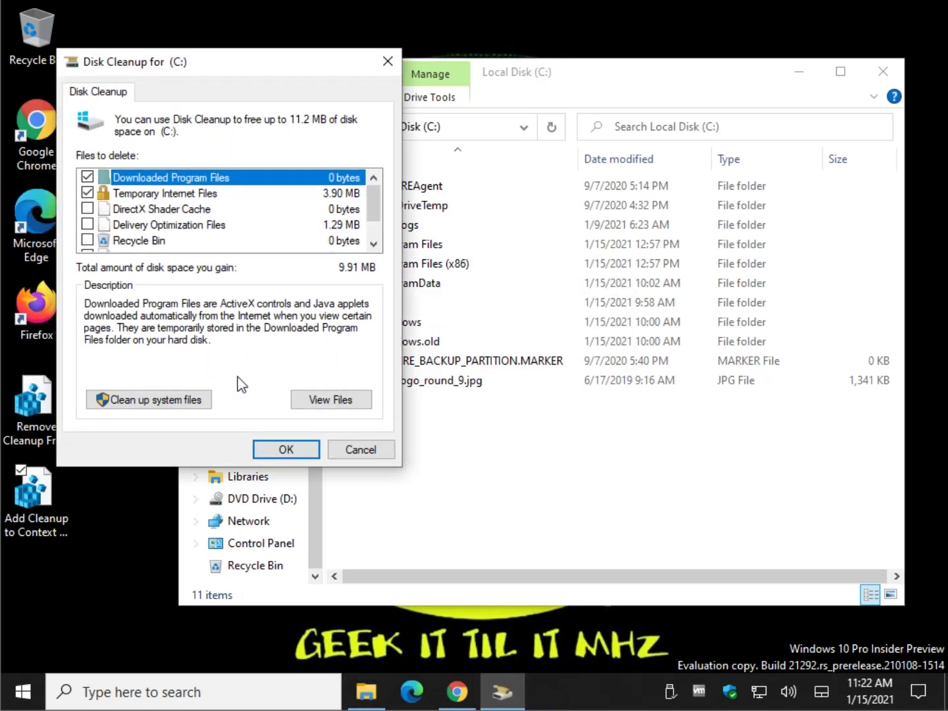
{"action": "left_click", "coordinate": [87, 209]}
{"action": "scroll", "coordinate": [111, 226], "scroll_direction": "down", "scroll_amount": 1}
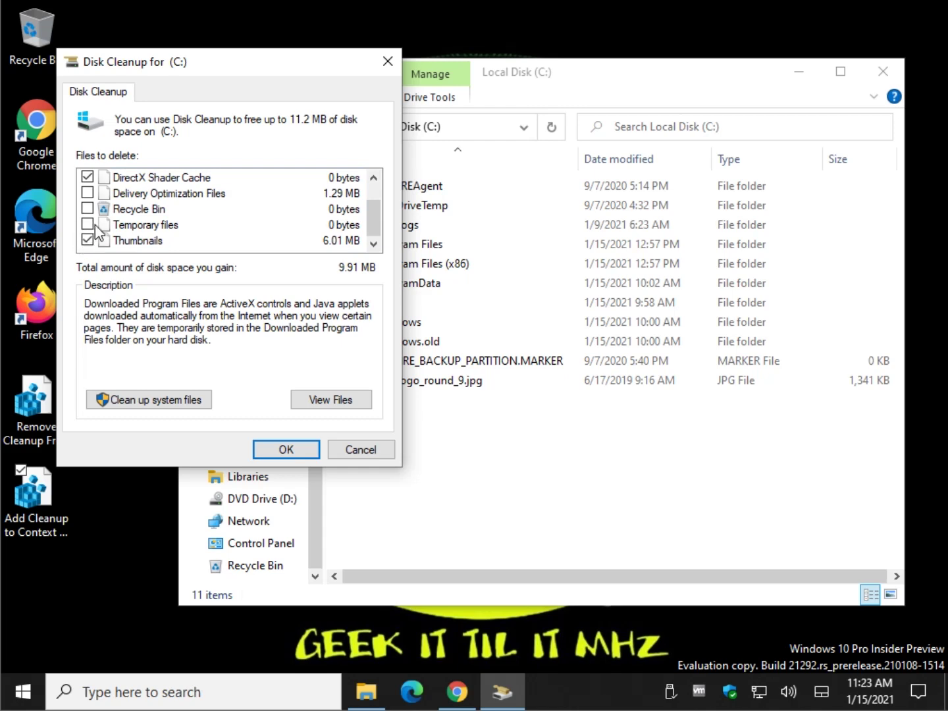
{"action": "left_click", "coordinate": [88, 224]}
{"action": "scroll", "coordinate": [162, 209], "scroll_direction": "up", "scroll_amount": 2}
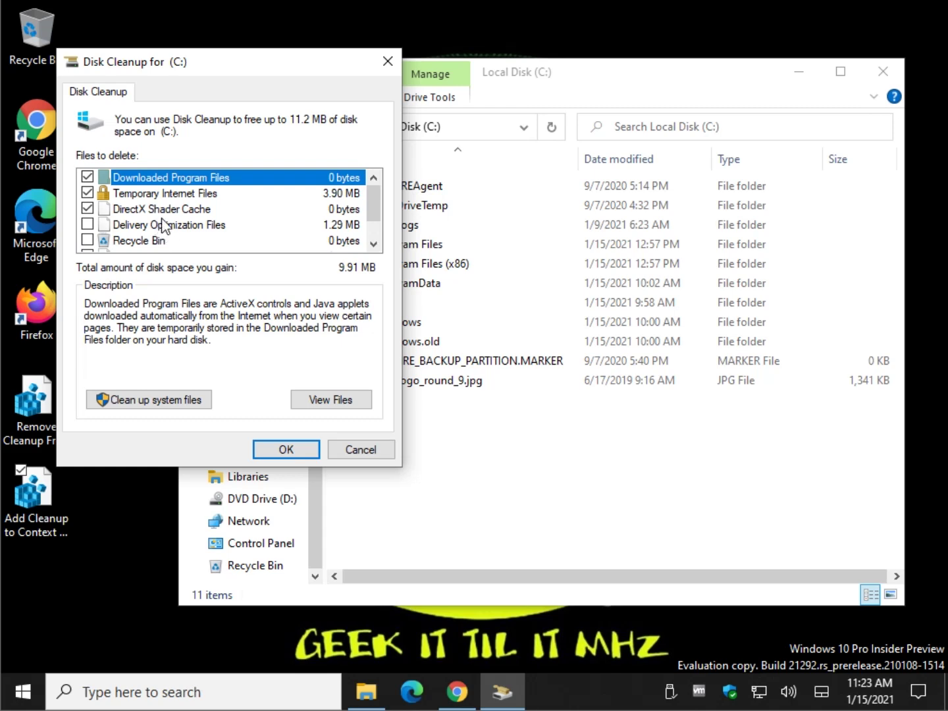
{"action": "scroll", "coordinate": [159, 222], "scroll_direction": "down", "scroll_amount": 2}
{"action": "left_click", "coordinate": [156, 400]}
{"action": "left_click", "coordinate": [360, 450]}
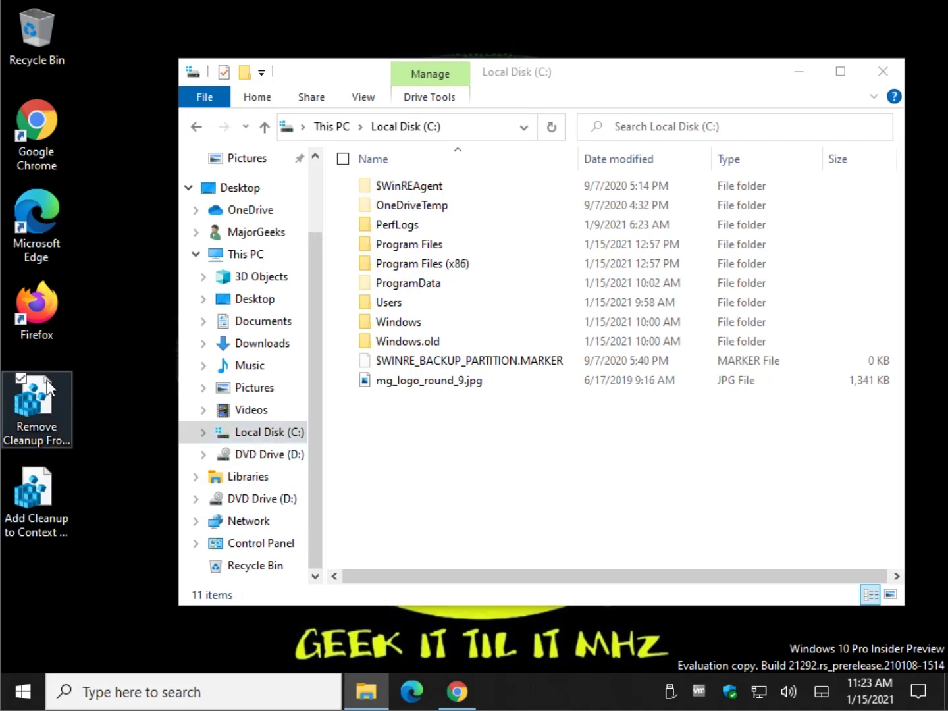
Merge Remove Cleanup From Context Menu.reg into the registry.
{"action": "left_click", "coordinate": [41, 396]}
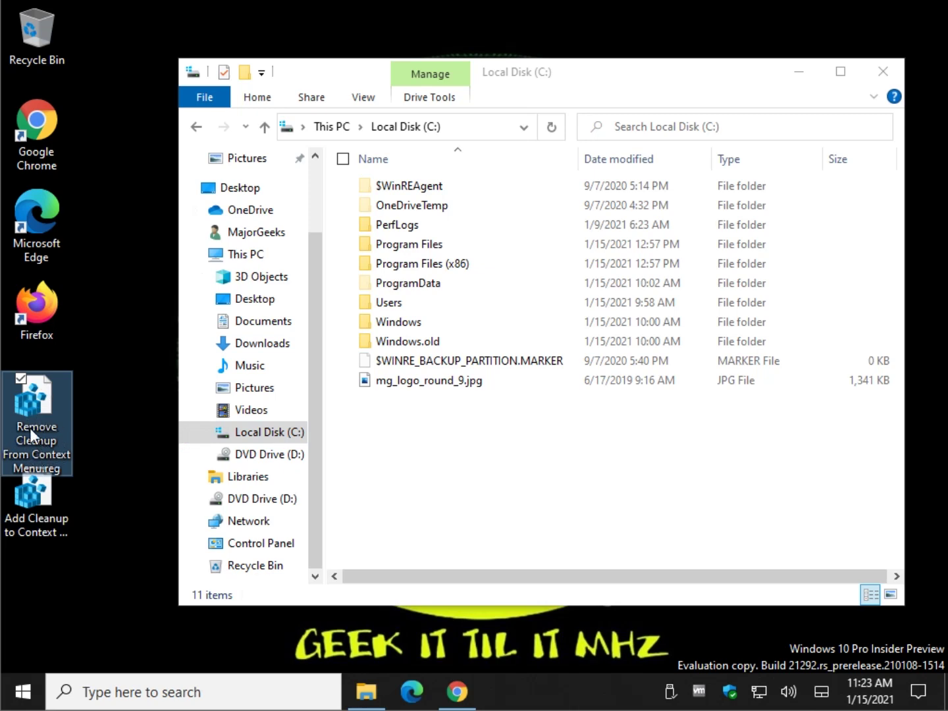
{"action": "double_click", "coordinate": [44, 403]}
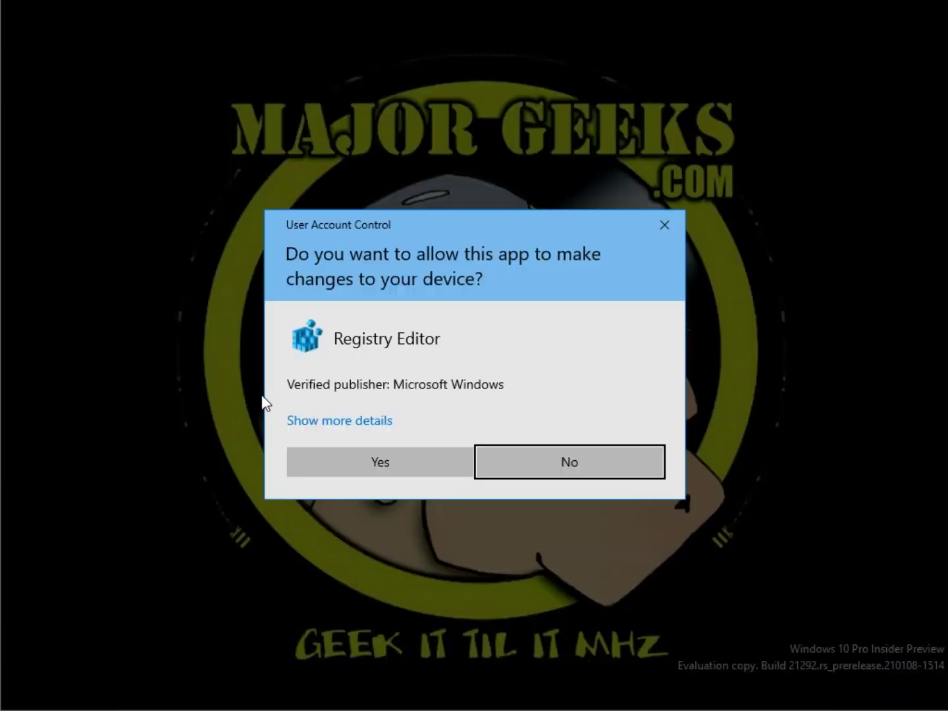
{"action": "left_click", "coordinate": [394, 462]}
{"action": "left_click", "coordinate": [592, 374]}
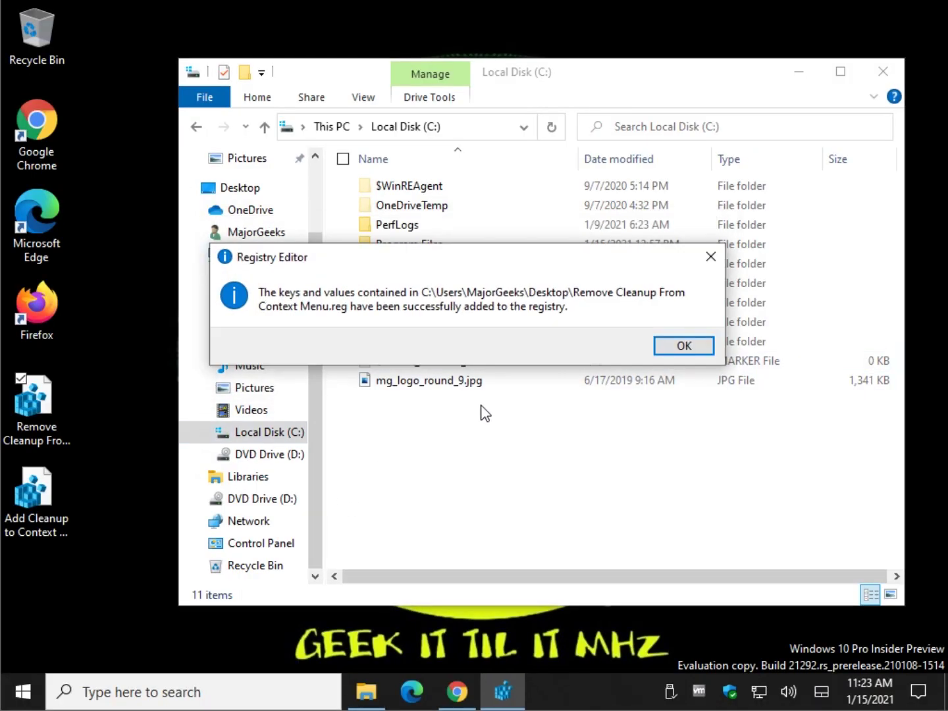
{"action": "left_click", "coordinate": [682, 346]}
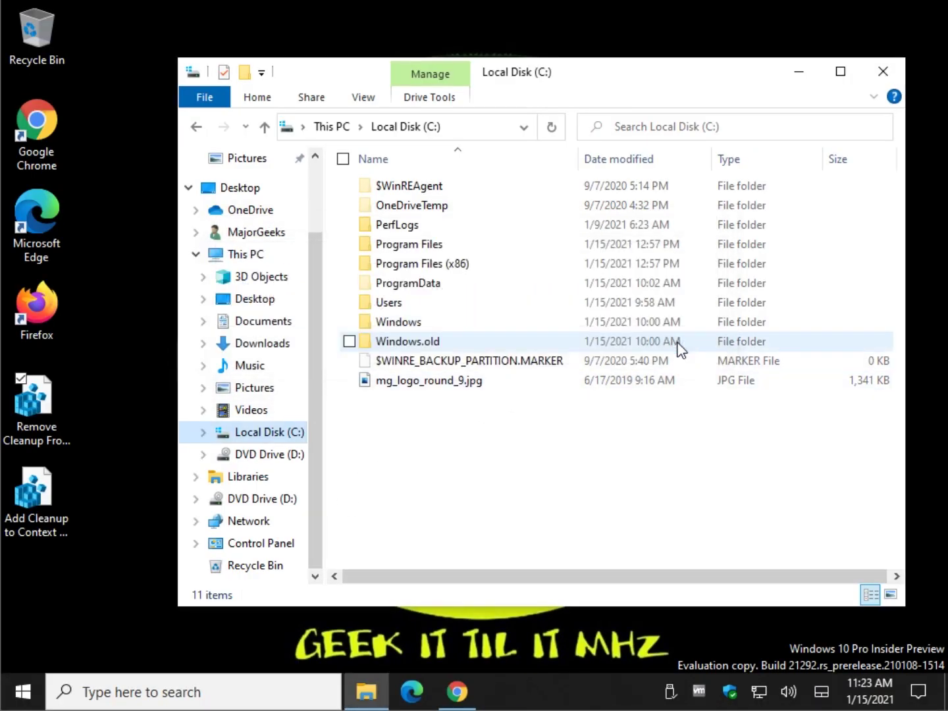
{"action": "right_click", "coordinate": [269, 432]}
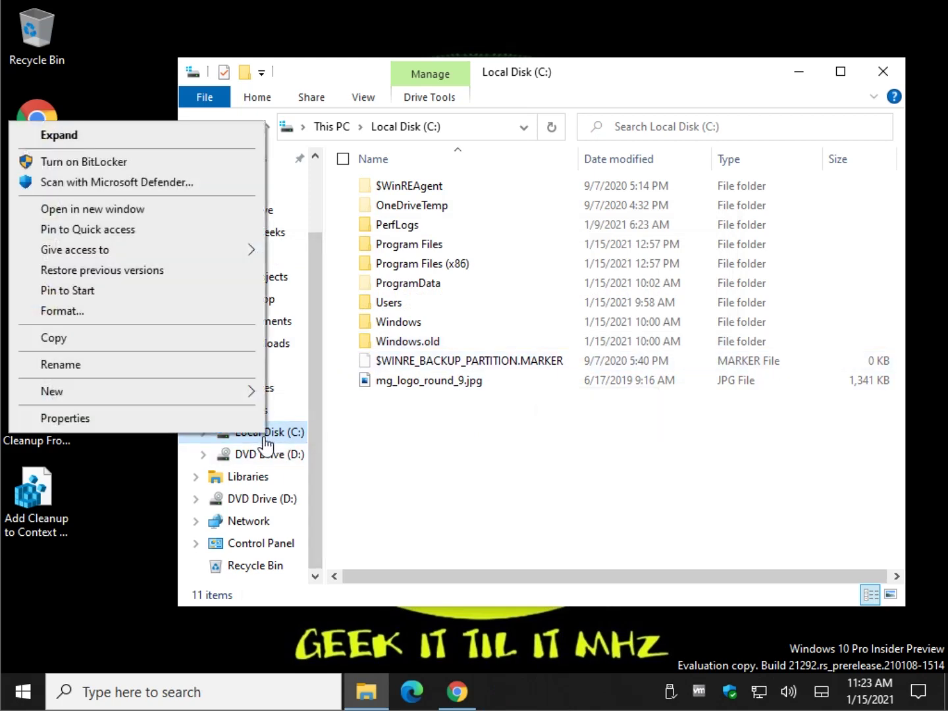
{"action": "left_click", "coordinate": [125, 589]}
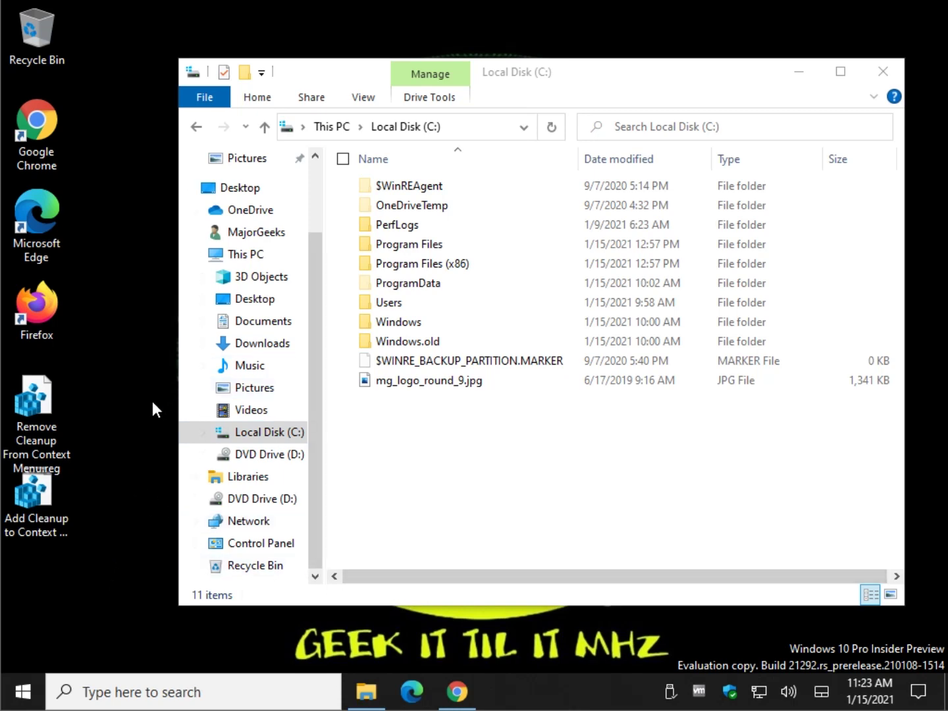
Restart the Windows Explorer process from Task Manager, then close Task Manager.
{"action": "key", "text": "ctrl+alt+Delete"}
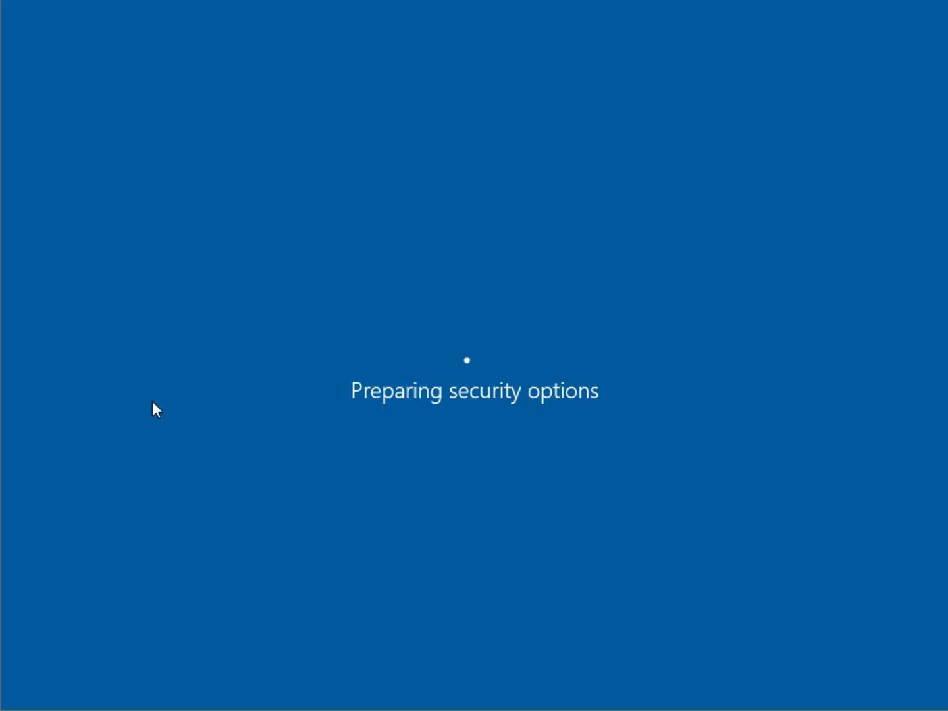
{"action": "left_click", "coordinate": [453, 371]}
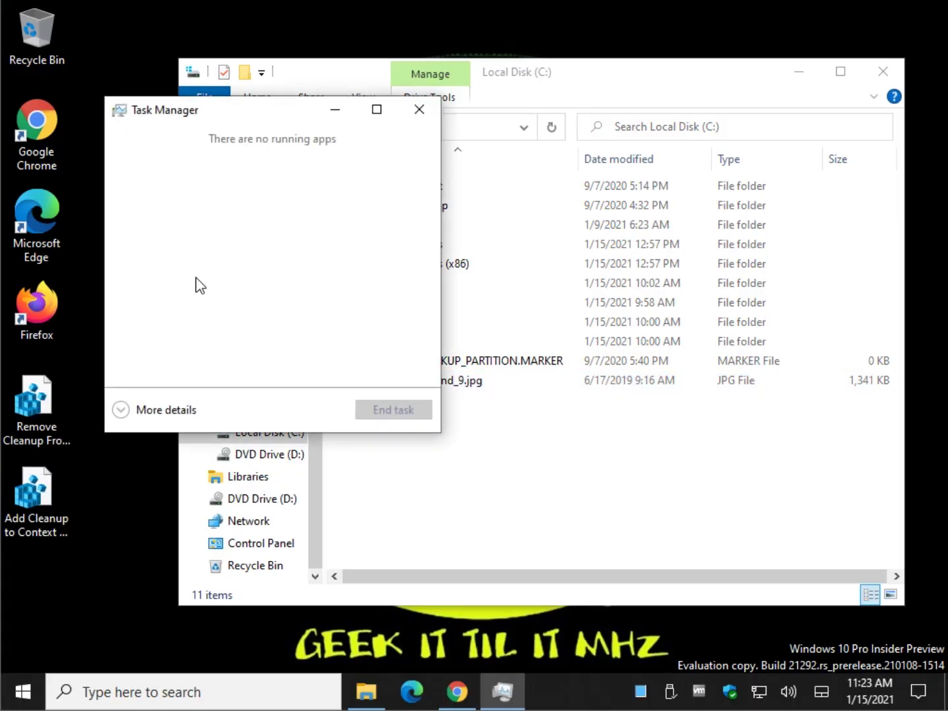
{"action": "left_click", "coordinate": [165, 409]}
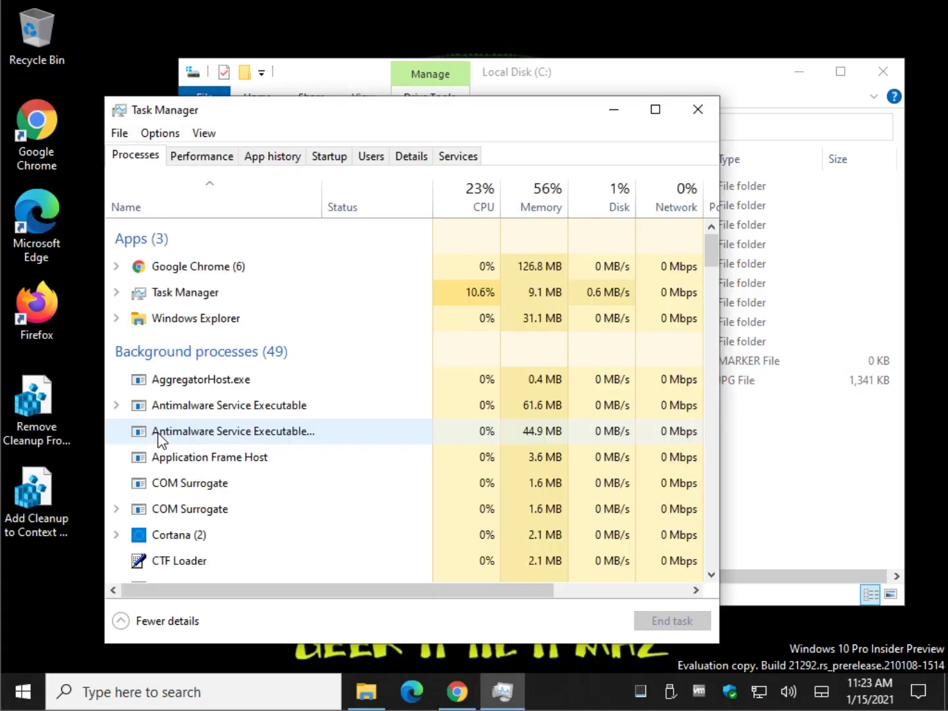
{"action": "left_click", "coordinate": [211, 322]}
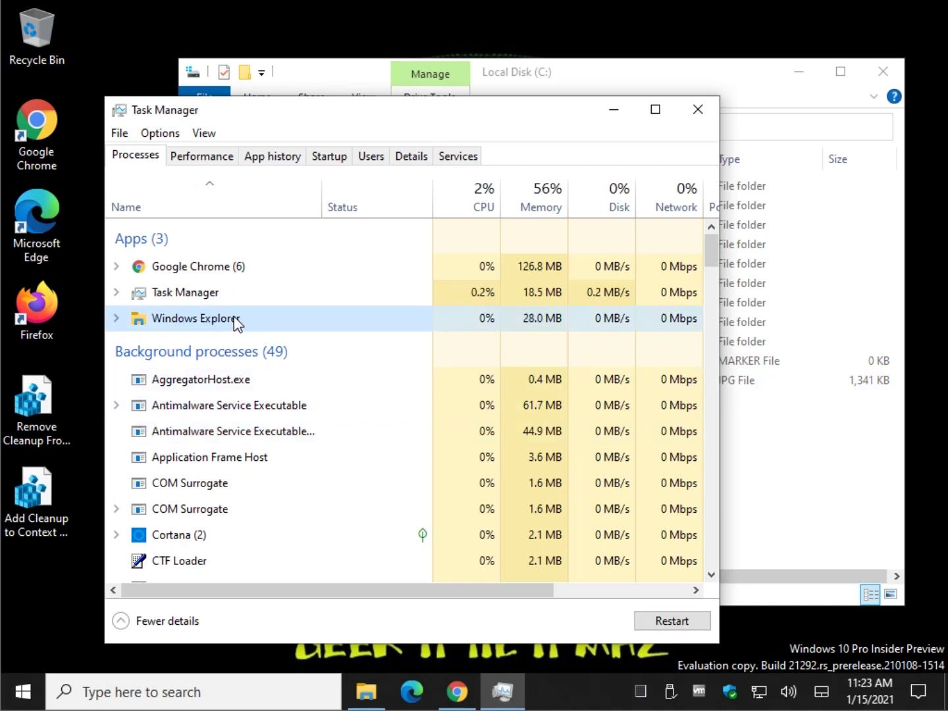
{"action": "right_click", "coordinate": [235, 320]}
{"action": "left_click", "coordinate": [286, 368]}
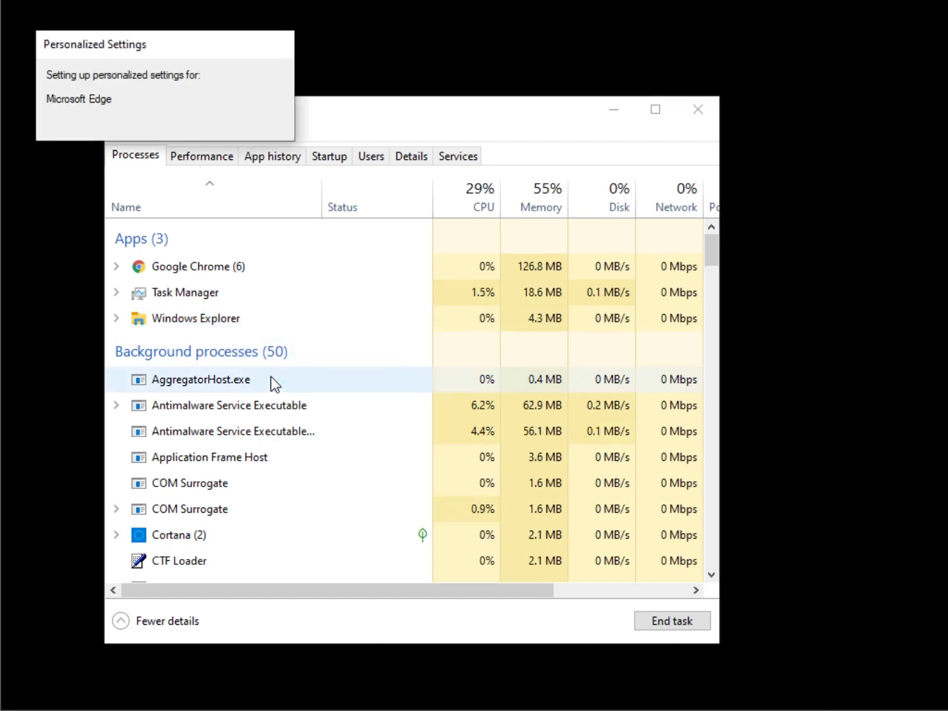
{"action": "left_click", "coordinate": [697, 110]}
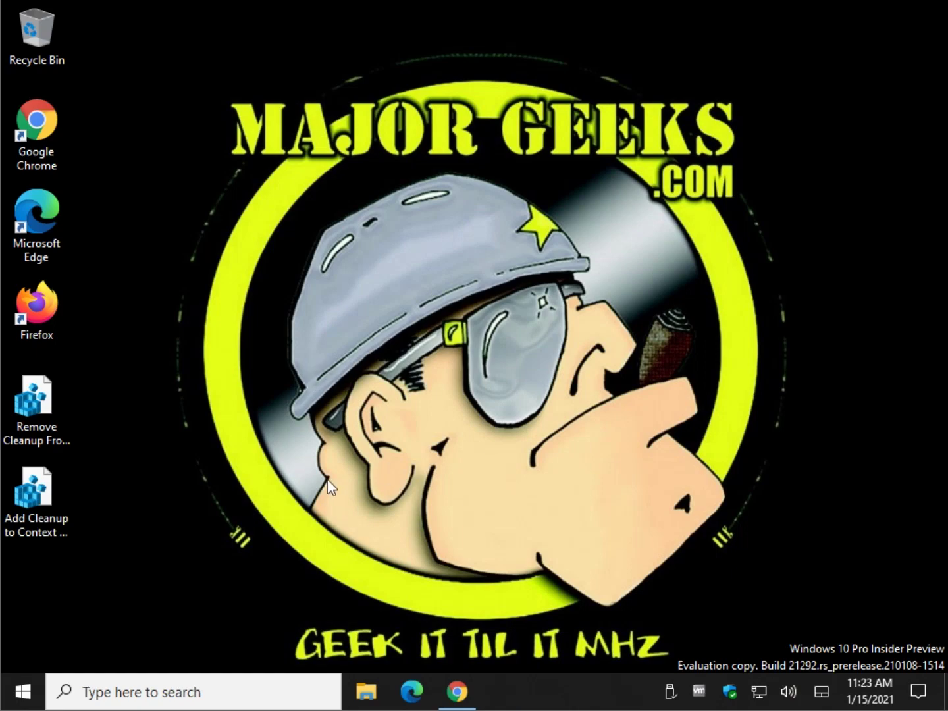
Restore Chrome from the taskbar, showing the MajorGeeks Add Disk Cleanup download page.
{"action": "left_click", "coordinate": [457, 692]}
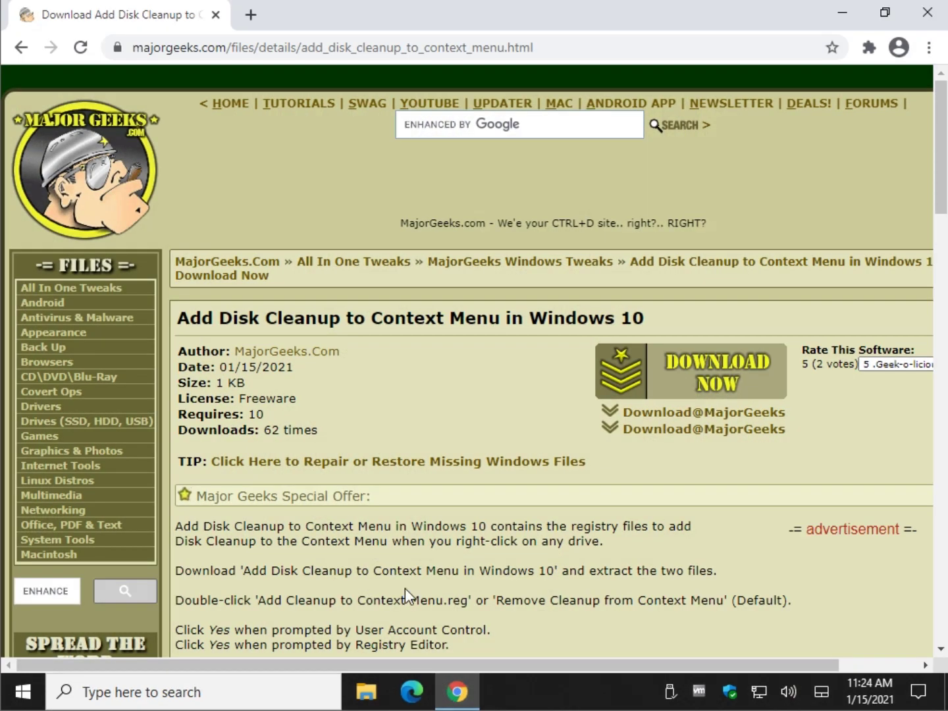